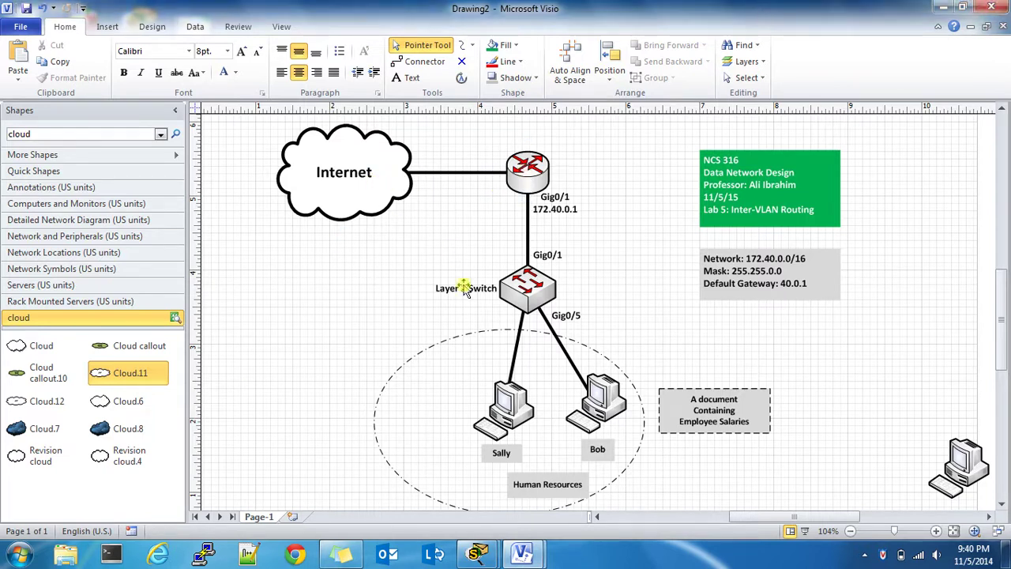
Inspect the router's Gig0/1 address label, the network information box and the router by selecting each
{"action": "mouse_move", "coordinate": [531, 301]}
{"action": "mouse_move", "coordinate": [557, 492]}
{"action": "mouse_move", "coordinate": [669, 433]}
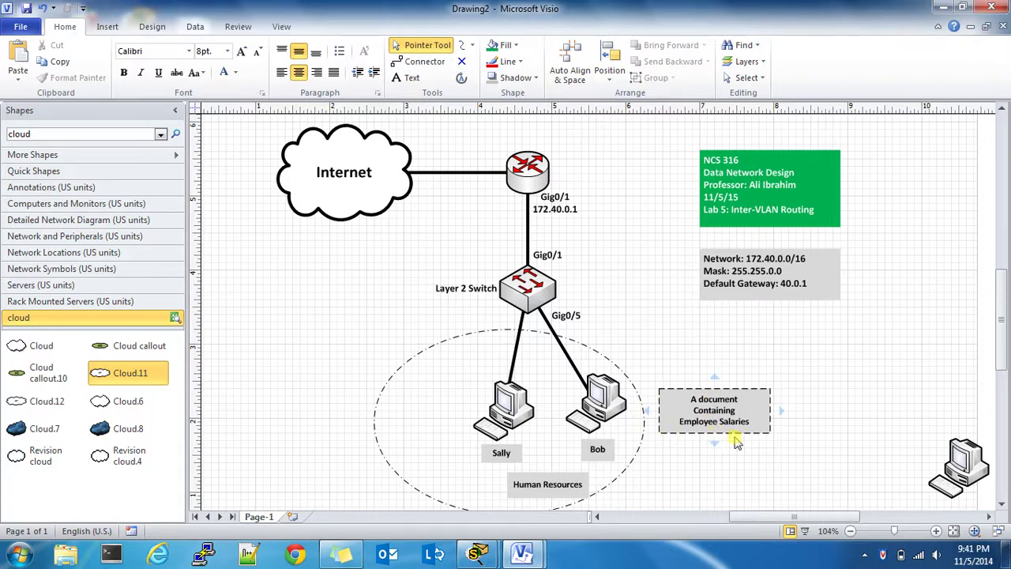
{"action": "mouse_move", "coordinate": [714, 441]}
{"action": "left_click", "coordinate": [549, 219]}
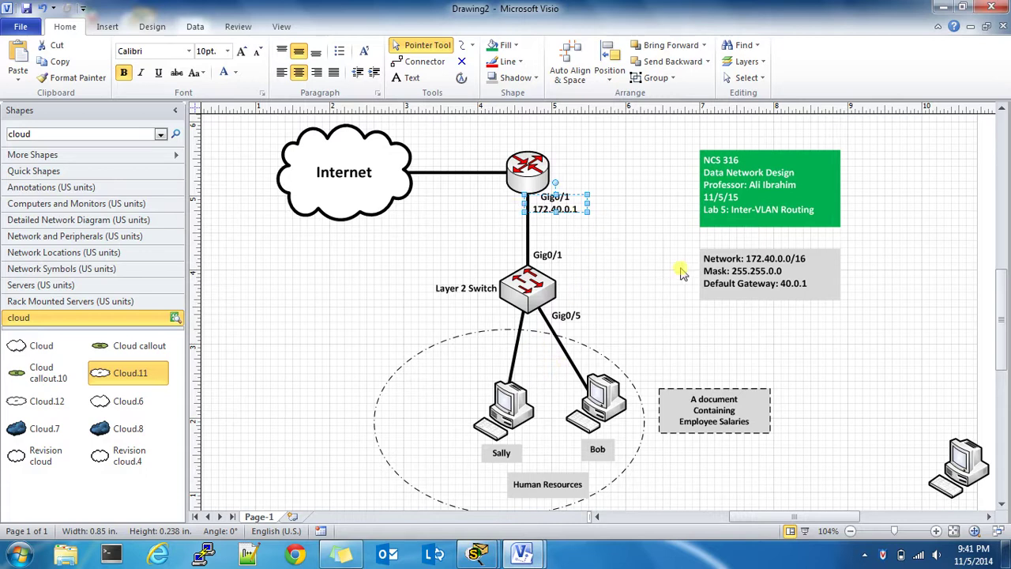
{"action": "left_click", "coordinate": [748, 264]}
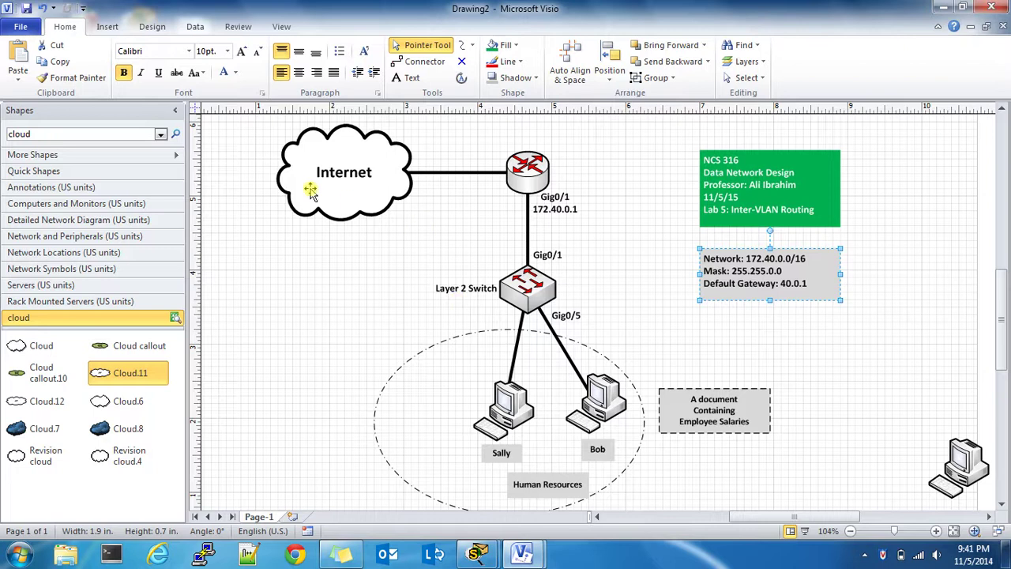
{"action": "left_click", "coordinate": [534, 182]}
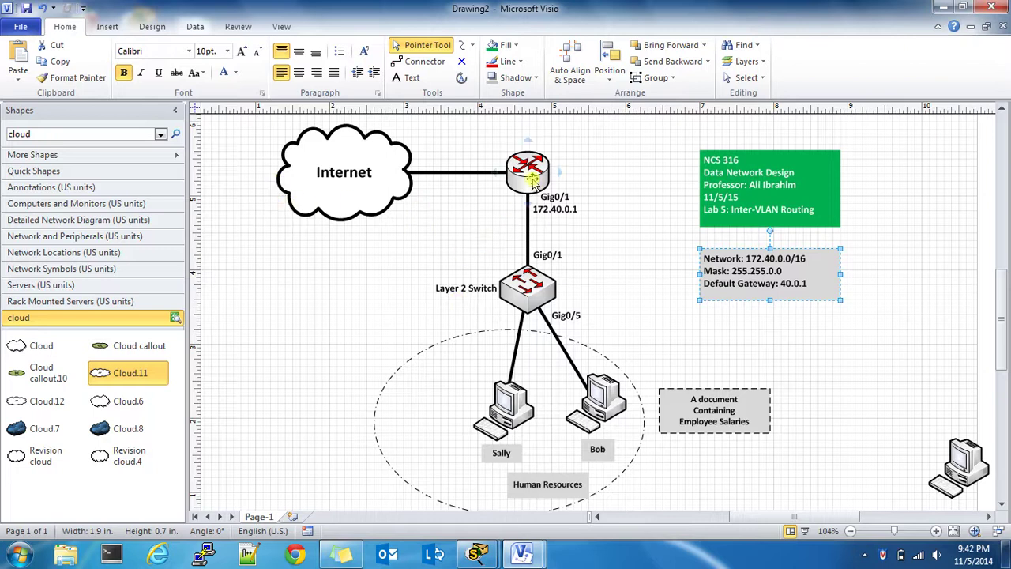
{"action": "left_click", "coordinate": [623, 291]}
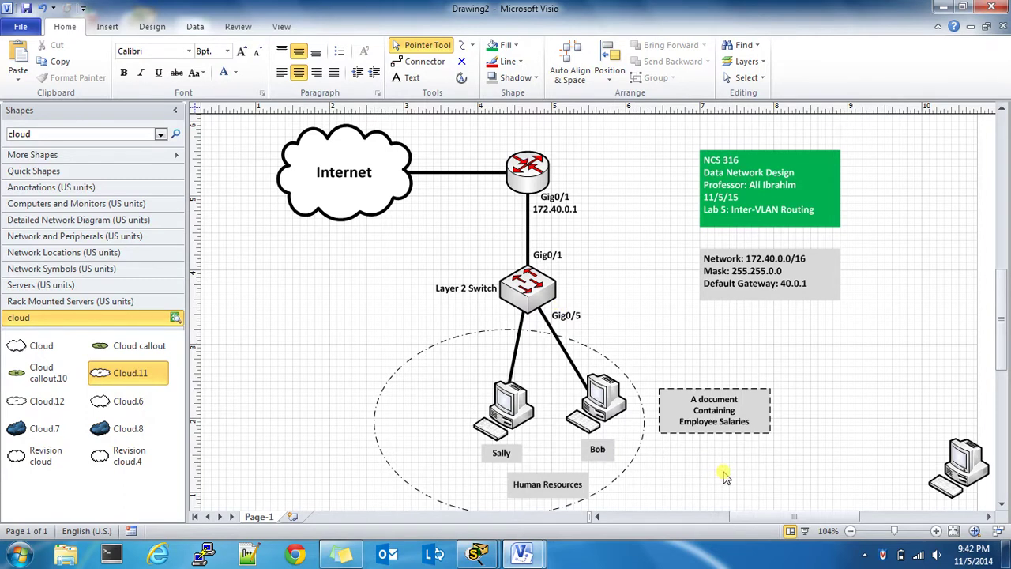
Place the lower-right PC inside the dashed Human Resources ellipse and draw a freeform link from the switch
{"action": "left_click_drag", "start_coordinate": [958, 454], "coordinate": [410, 391]}
{"action": "left_click", "coordinate": [316, 438]}
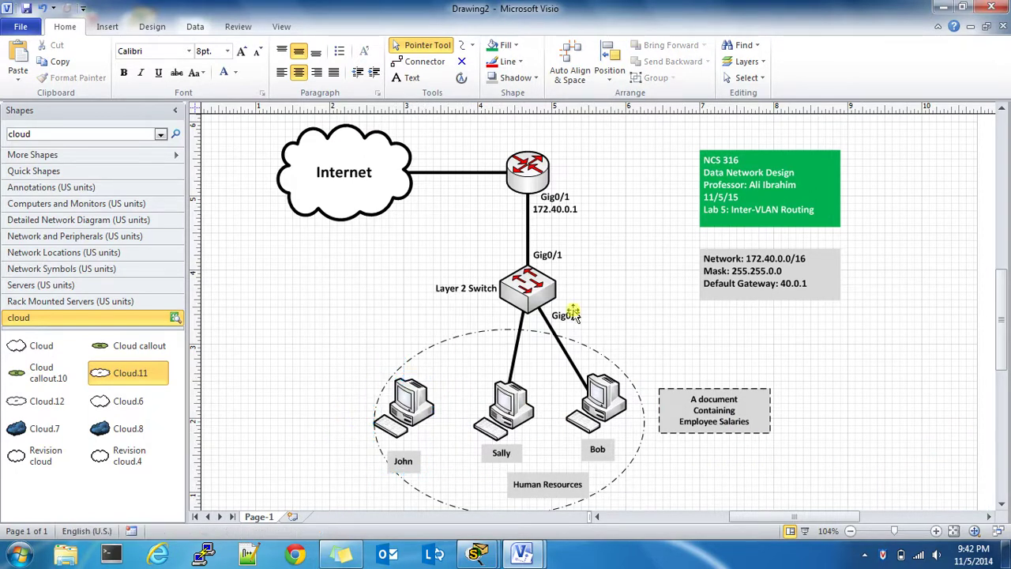
{"action": "left_click", "coordinate": [463, 45]}
{"action": "left_click_drag", "start_coordinate": [528, 290], "coordinate": [412, 389]}
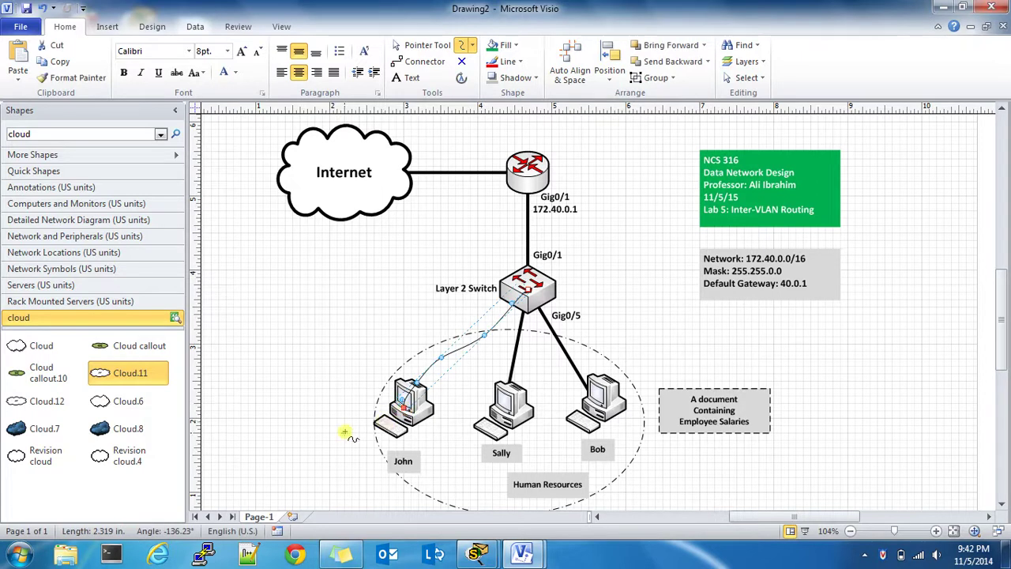
{"action": "left_click", "coordinate": [433, 417]}
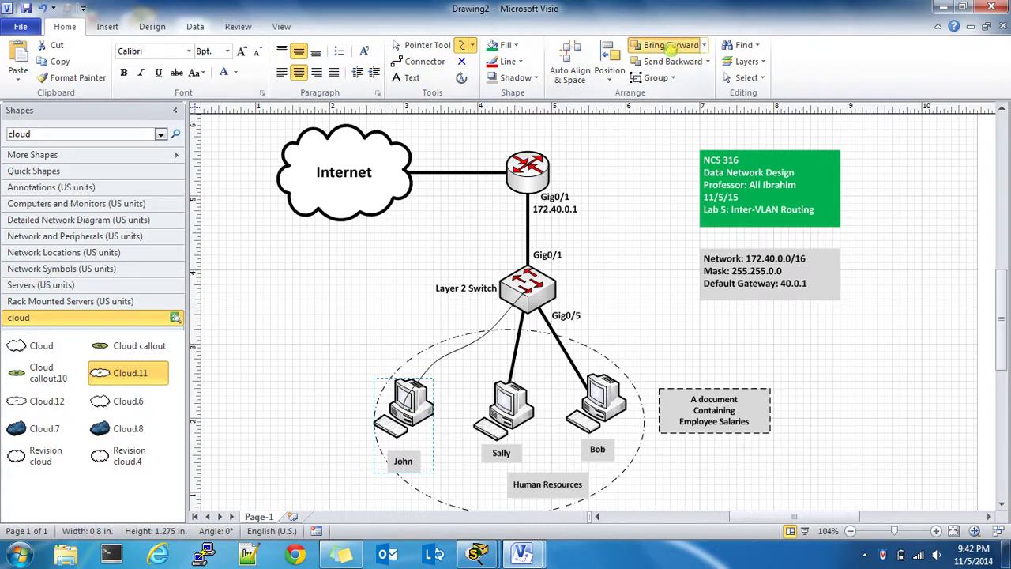
{"action": "left_click", "coordinate": [327, 425]}
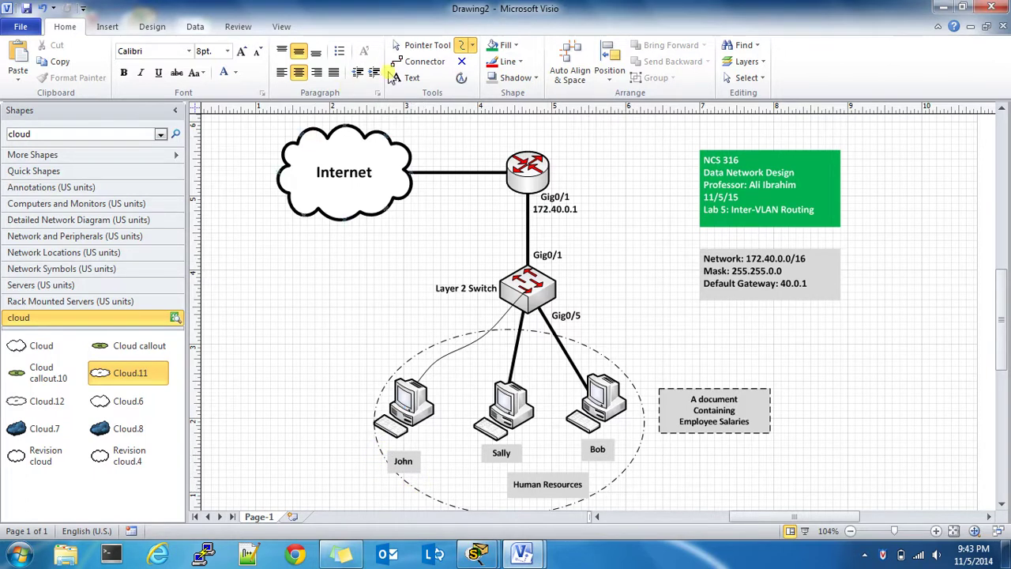
{"action": "left_click", "coordinate": [424, 49]}
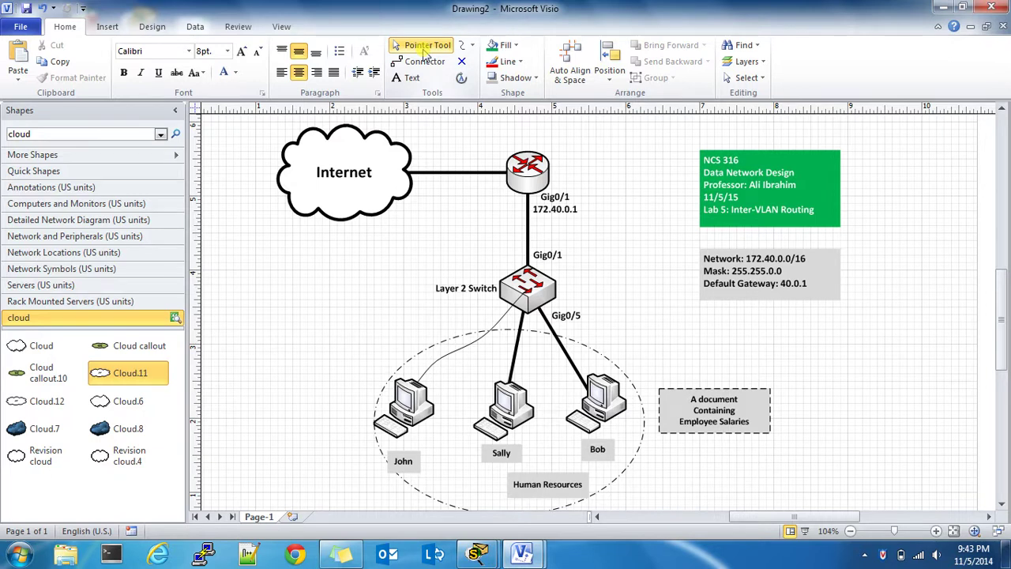
{"action": "left_click", "coordinate": [527, 281]}
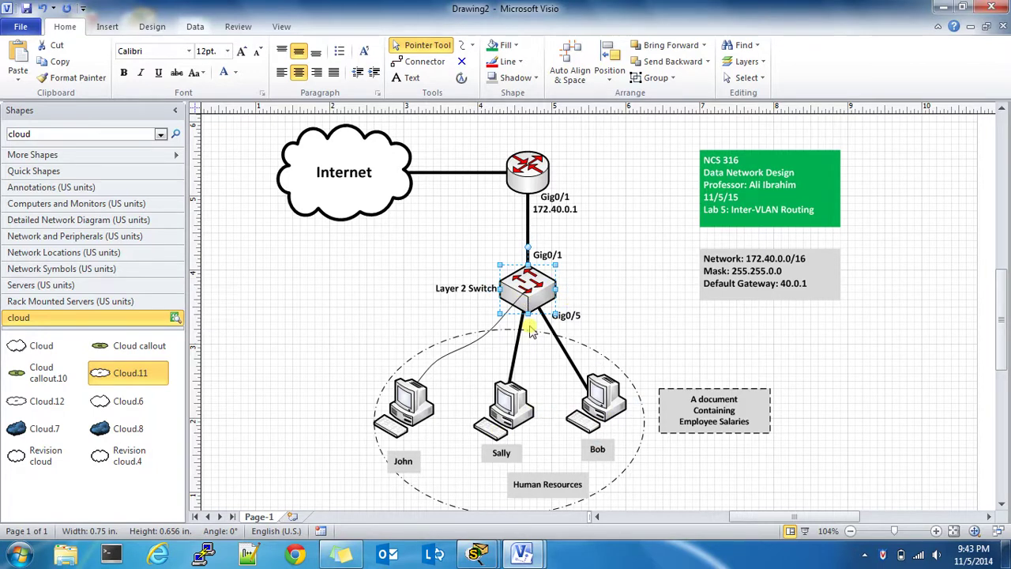
{"action": "left_click", "coordinate": [416, 247]}
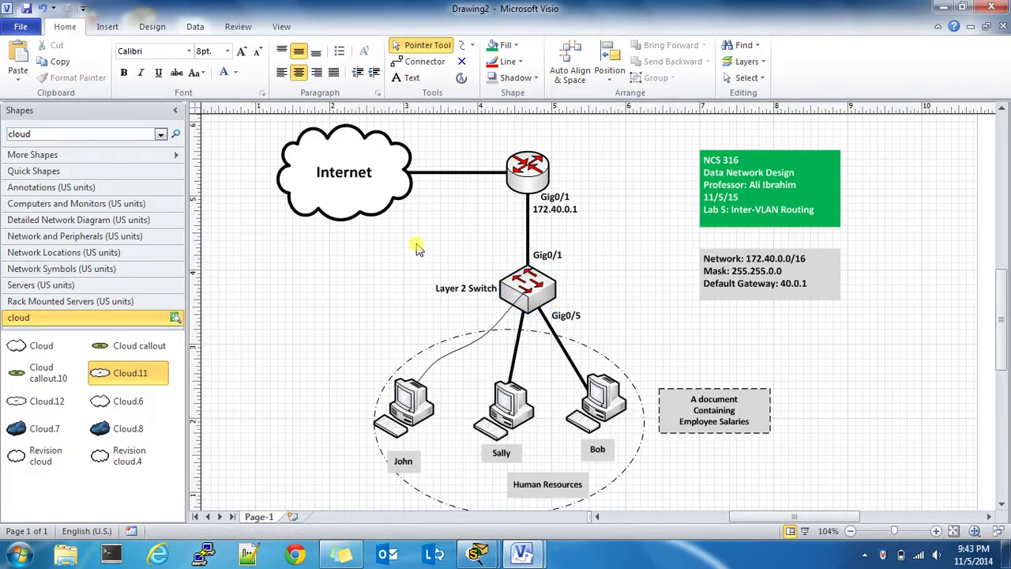
{"action": "left_click", "coordinate": [395, 377]}
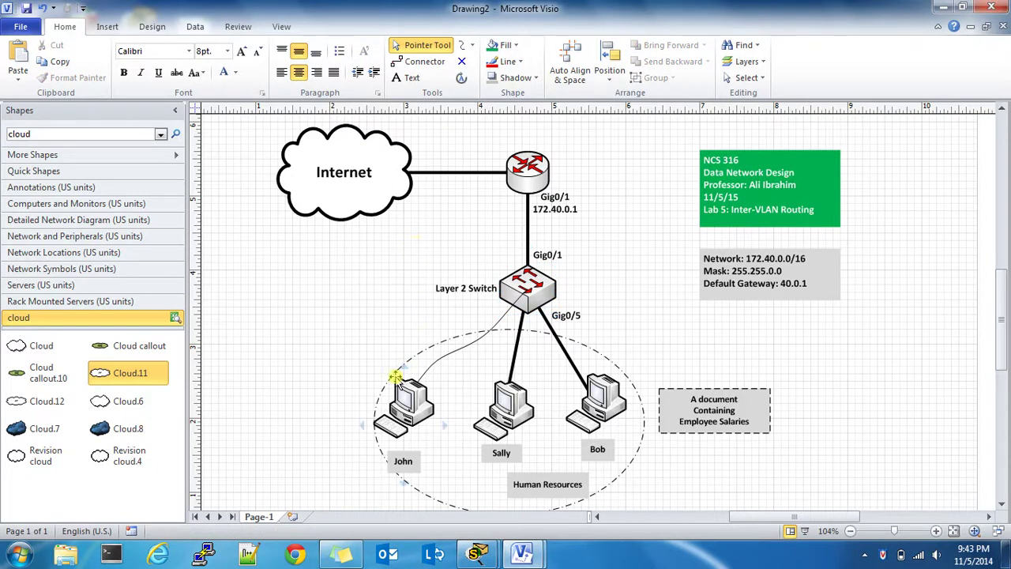
{"action": "left_click", "coordinate": [518, 291]}
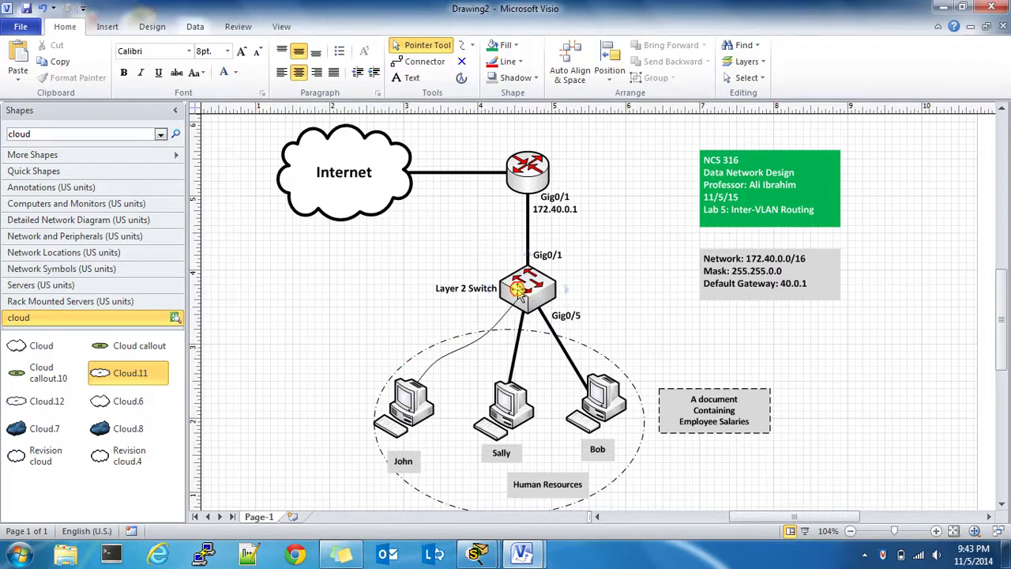
{"action": "left_click", "coordinate": [533, 185]}
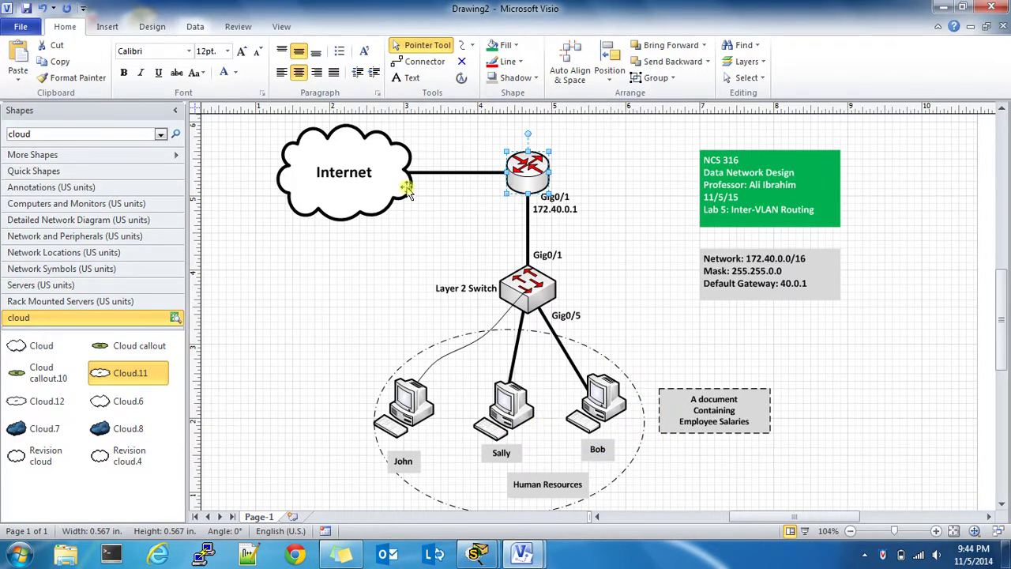
{"action": "left_click", "coordinate": [330, 312]}
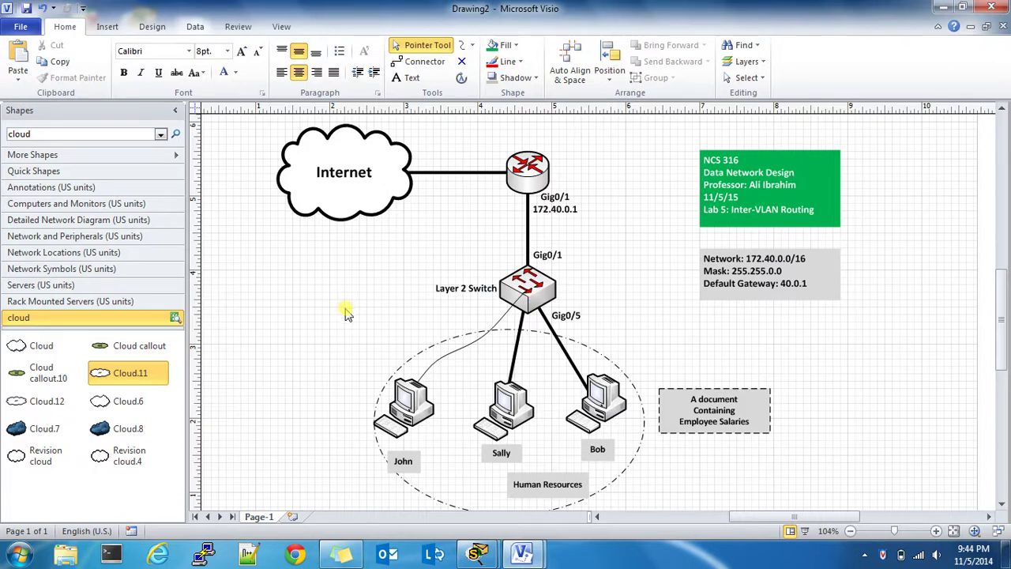
{"action": "mouse_move", "coordinate": [543, 539]}
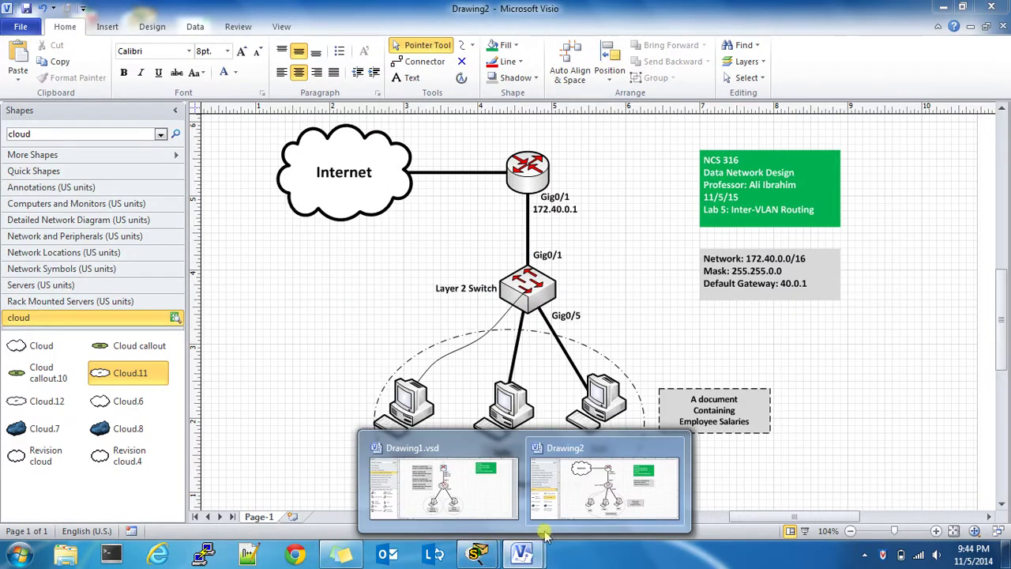
Switch to Drawing1.vsd and check the router, the switch and the HOST B VLAN 50 label
{"action": "left_click", "coordinate": [446, 492]}
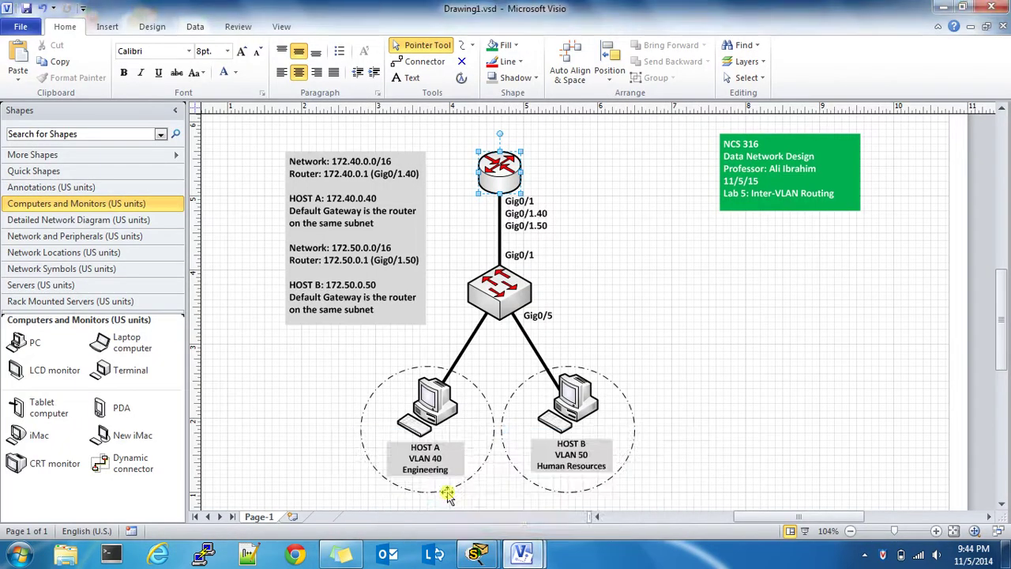
{"action": "left_click", "coordinate": [786, 419]}
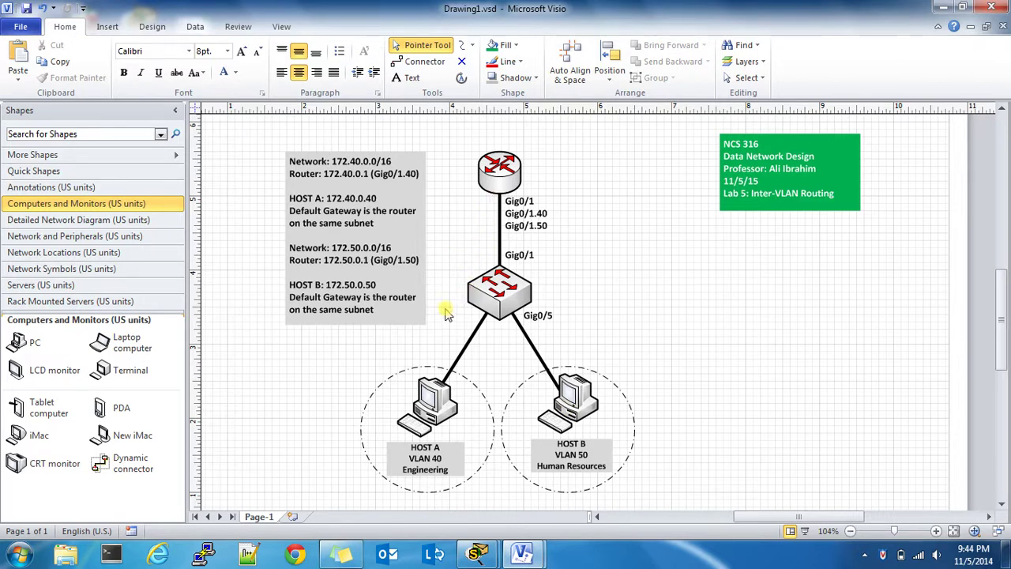
{"action": "left_click", "coordinate": [494, 175]}
{"action": "left_click", "coordinate": [500, 291]}
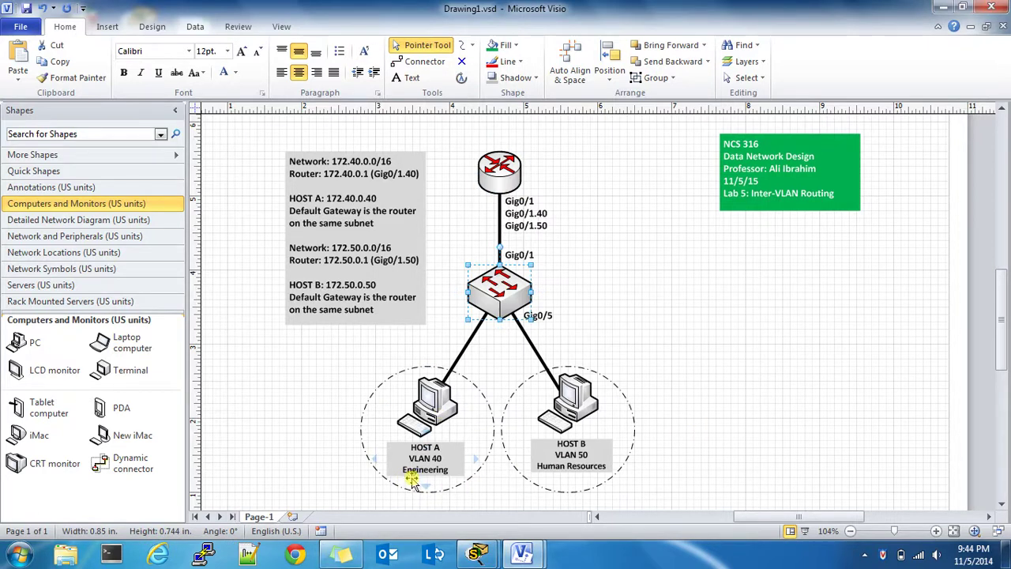
{"action": "left_click", "coordinate": [580, 455]}
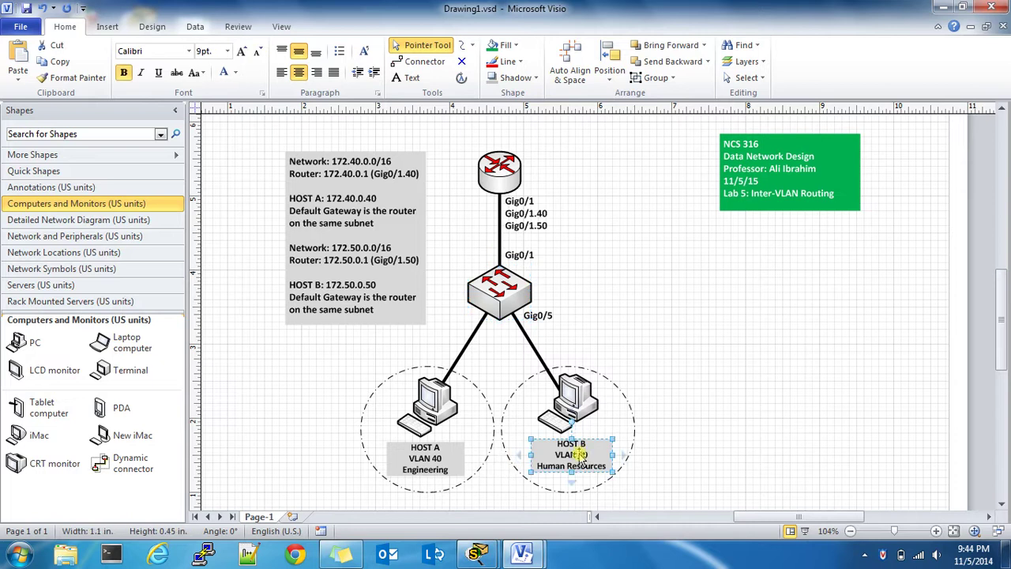
{"action": "left_click", "coordinate": [686, 452]}
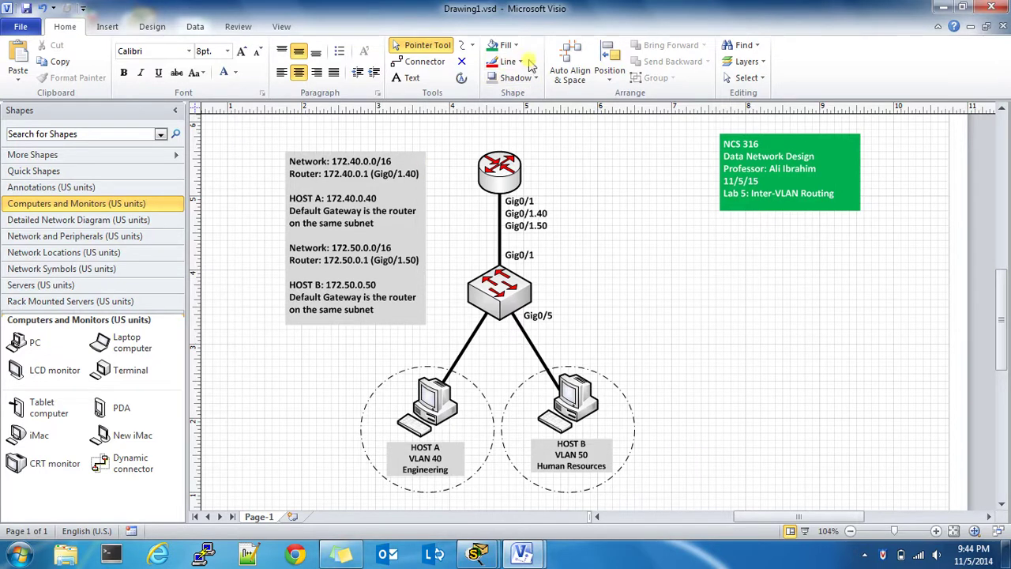
{"action": "left_click", "coordinate": [404, 471]}
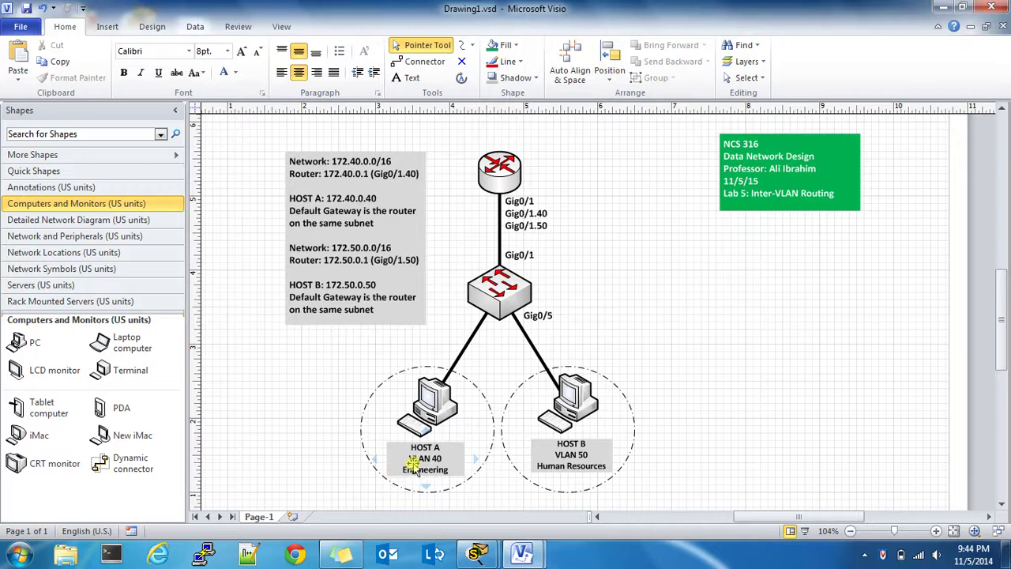
{"action": "left_click", "coordinate": [462, 45]}
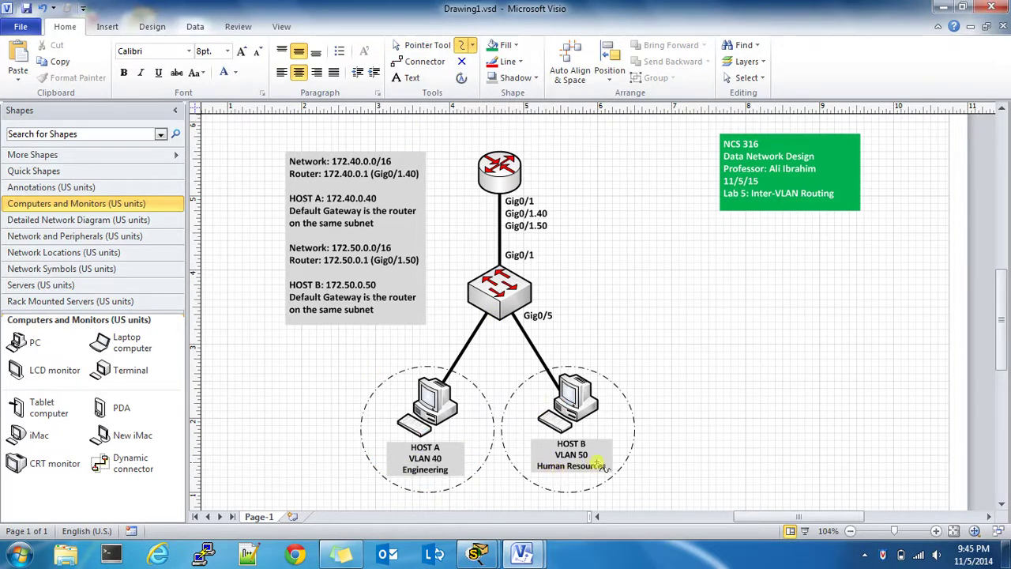
{"action": "left_click_drag", "start_coordinate": [435, 359], "coordinate": [471, 315]}
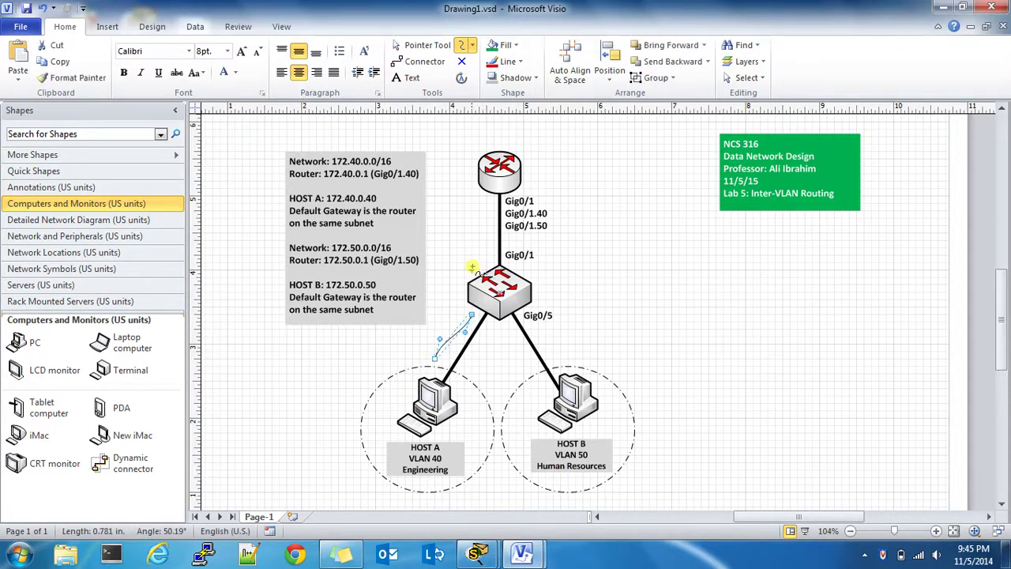
{"action": "mouse_move", "coordinate": [472, 270]}
{"action": "left_mouse_down"}
{"action": "mouse_move", "coordinate": [480, 202]}
{"action": "mouse_move", "coordinate": [537, 183]}
{"action": "mouse_move", "coordinate": [564, 198]}
{"action": "mouse_move", "coordinate": [561, 265]}
{"action": "mouse_move", "coordinate": [540, 290]}
{"action": "mouse_move", "coordinate": [600, 360]}
{"action": "left_mouse_up"}
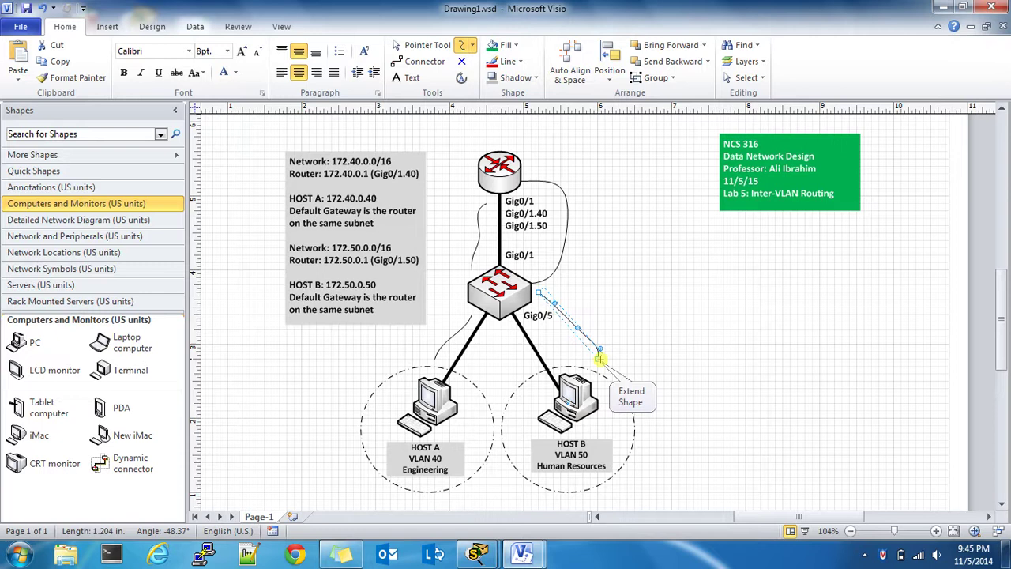
{"action": "key", "text": "ctrl+z"}
{"action": "key", "text": "ctrl+z"}
{"action": "key", "text": "ctrl+z"}
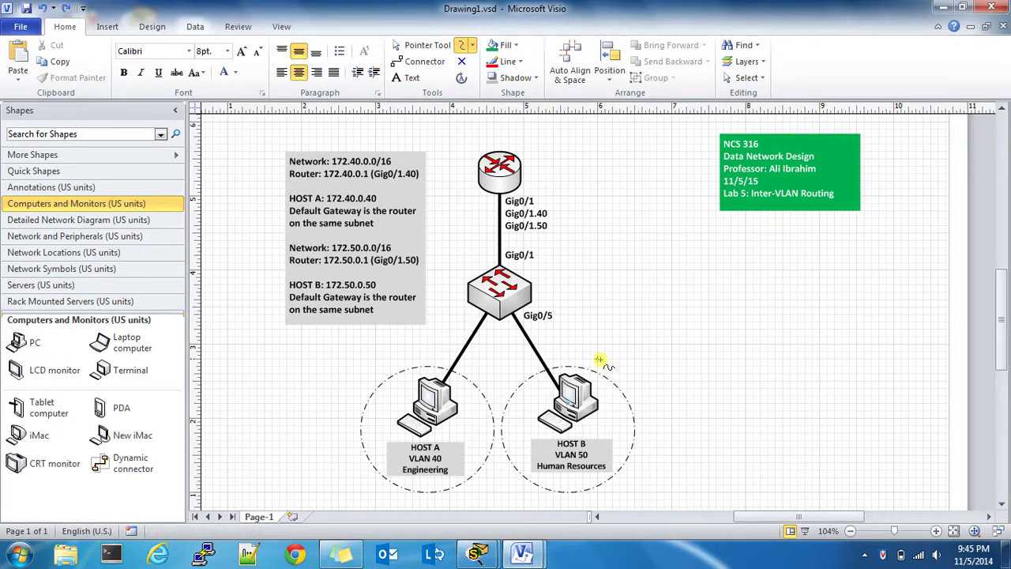